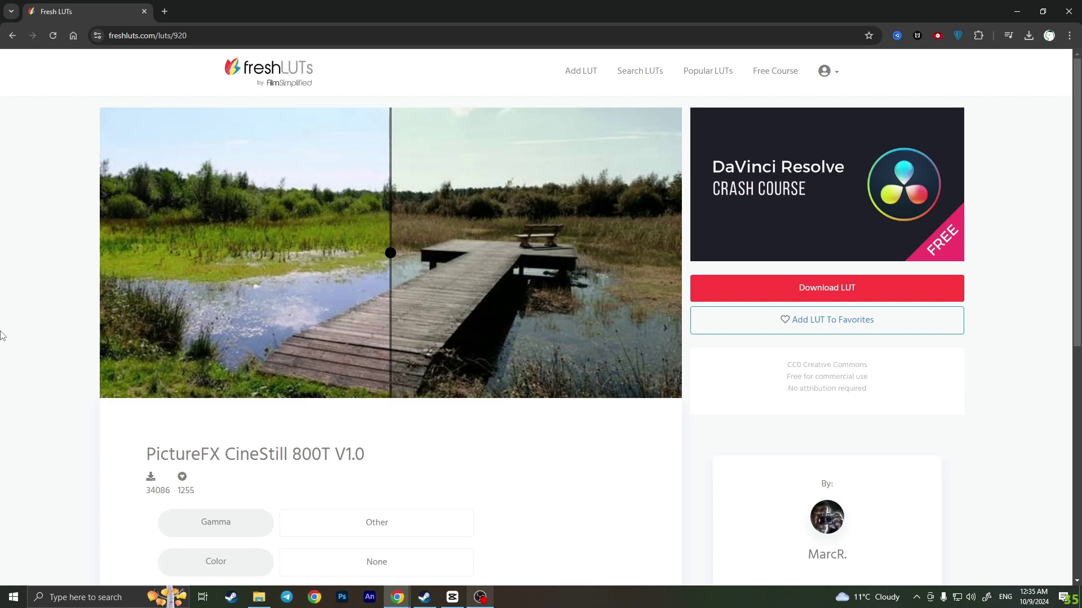
# Reopen the PictureFX CineStill 800T page and compare its before/after split on the jetty photo
pyautogui.click(248, 77)
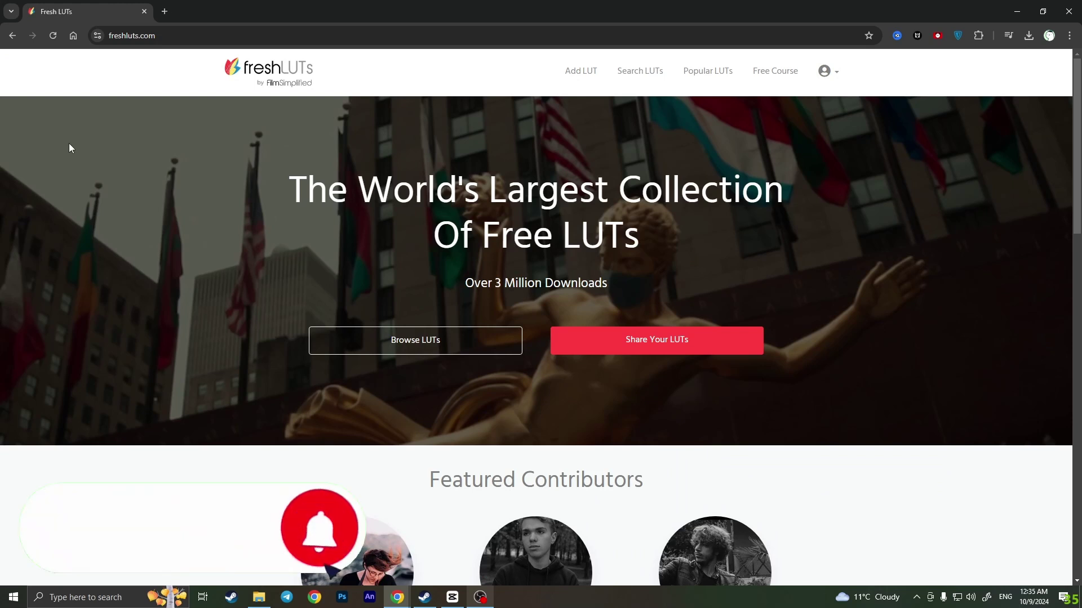
pyautogui.scroll(-2, 65, 194)
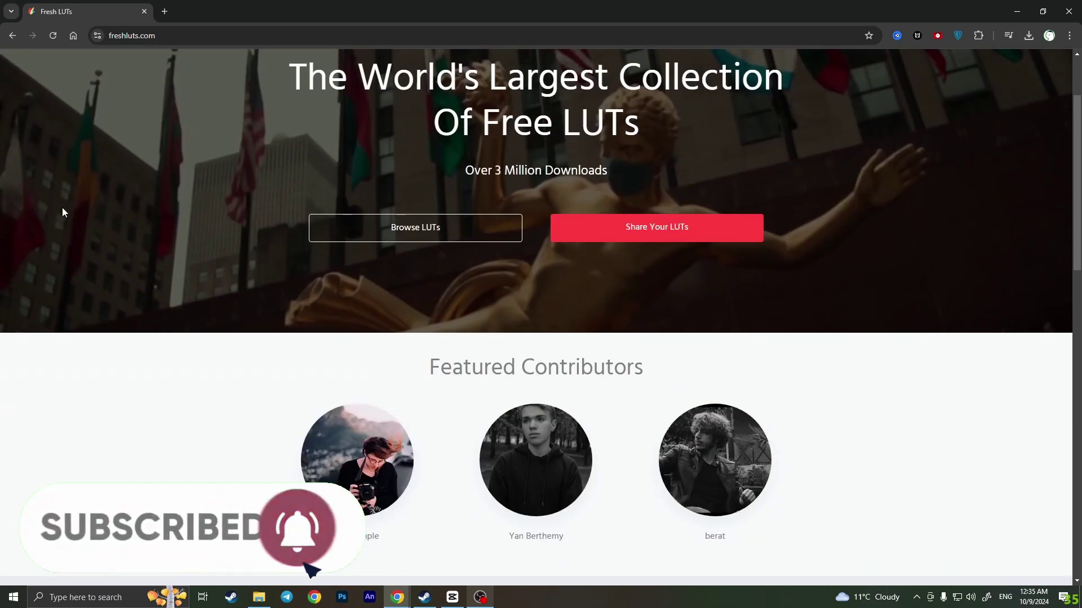
pyautogui.scroll(-2, 59, 209)
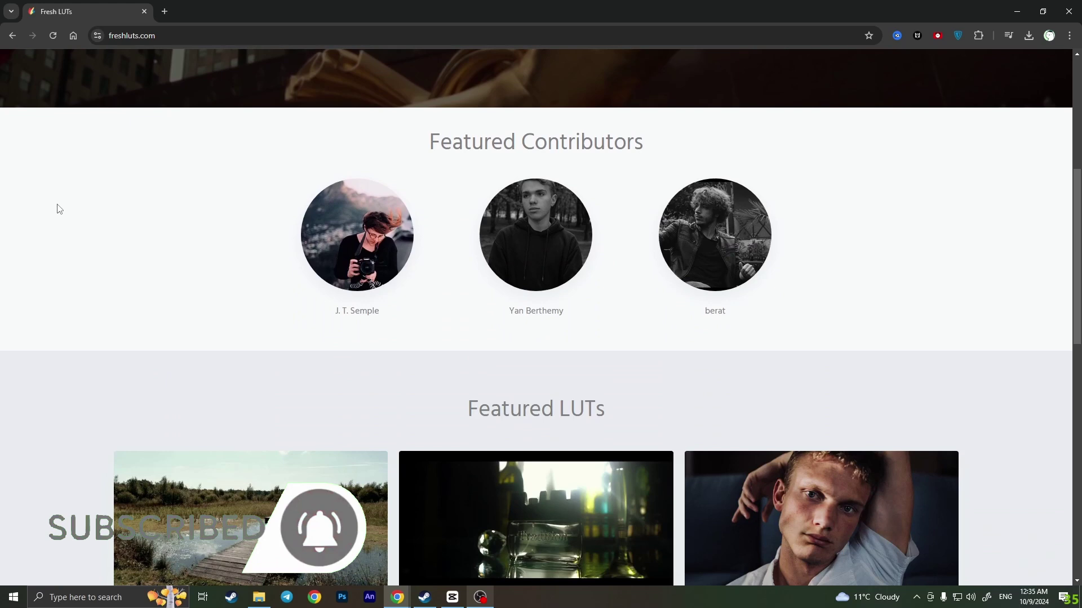
pyautogui.scroll(-2, 57, 209)
pyautogui.scroll(-1, 59, 211)
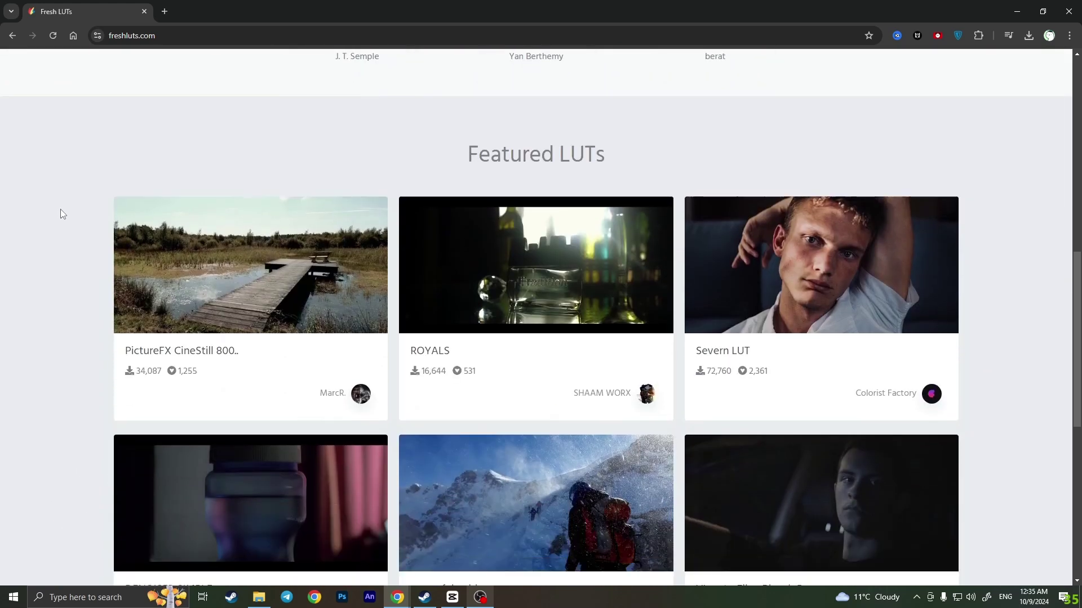
pyautogui.scroll(-1, 60, 210)
pyautogui.scroll(-1, 66, 228)
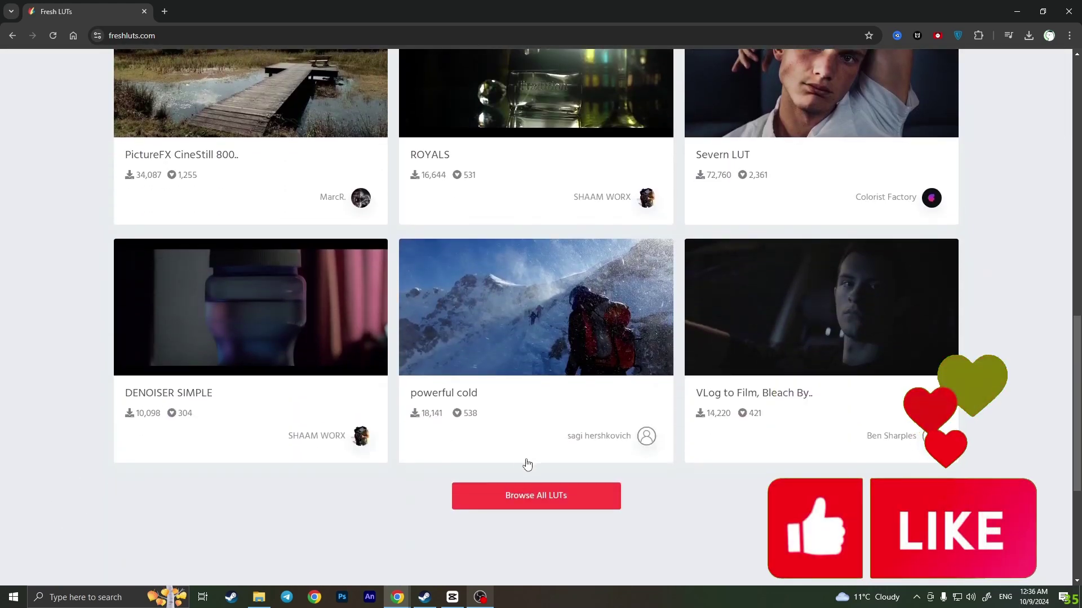
pyautogui.scroll(1, 28, 320)
pyautogui.scroll(1, 118, 330)
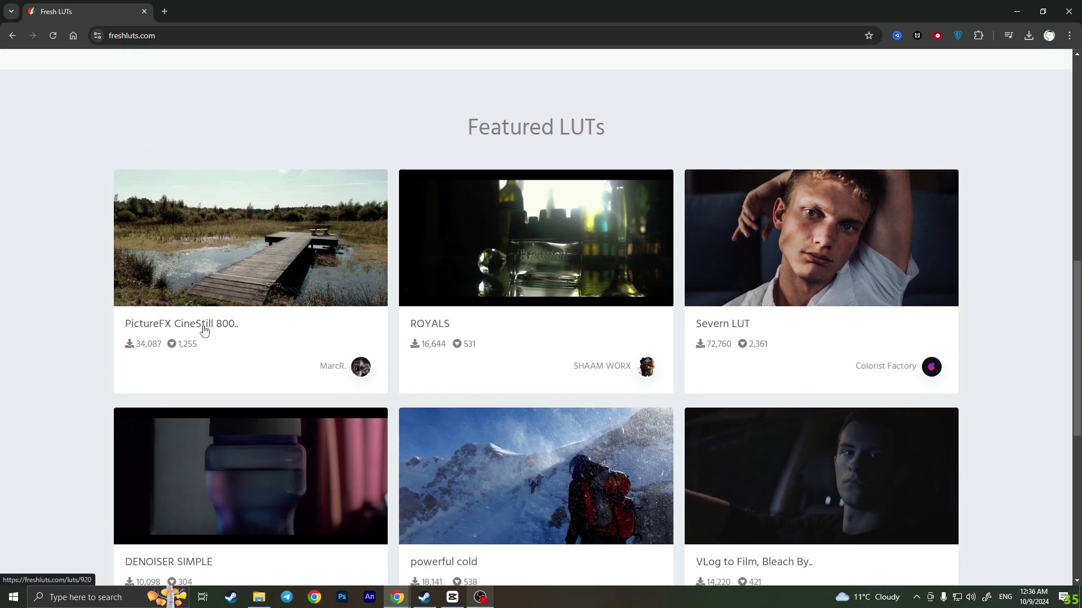
pyautogui.click(203, 328)
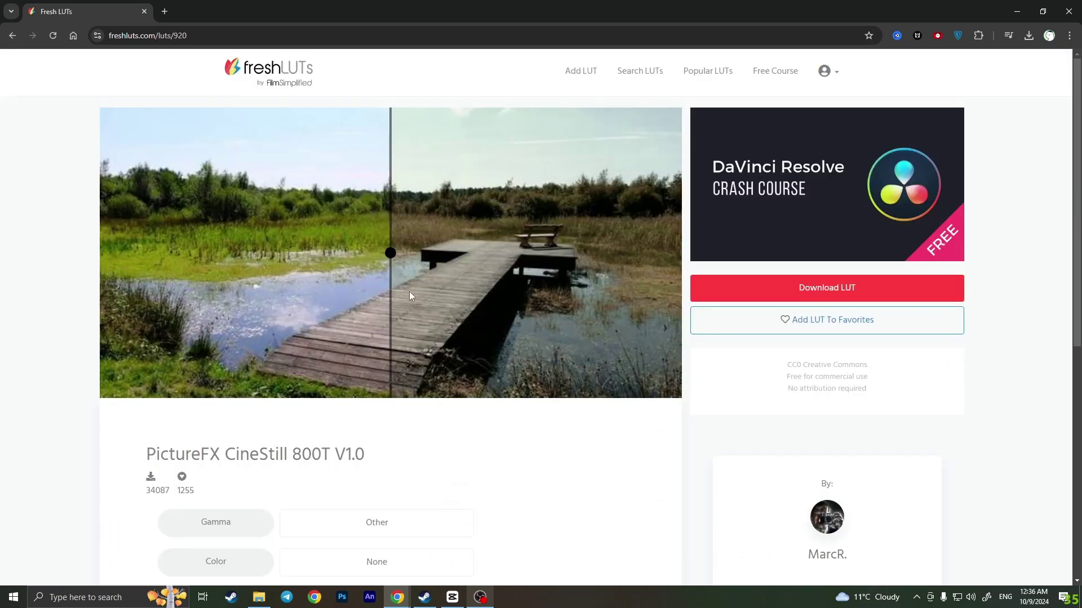
pyautogui.moveTo(413, 256)
pyautogui.mouseDown()
pyautogui.moveTo(369, 288)
pyautogui.moveTo(261, 274)
pyautogui.moveTo(229, 251)
pyautogui.moveTo(440, 248)
pyautogui.moveTo(201, 251)
pyautogui.moveTo(542, 283)
pyautogui.moveTo(296, 253)
pyautogui.mouseUp()
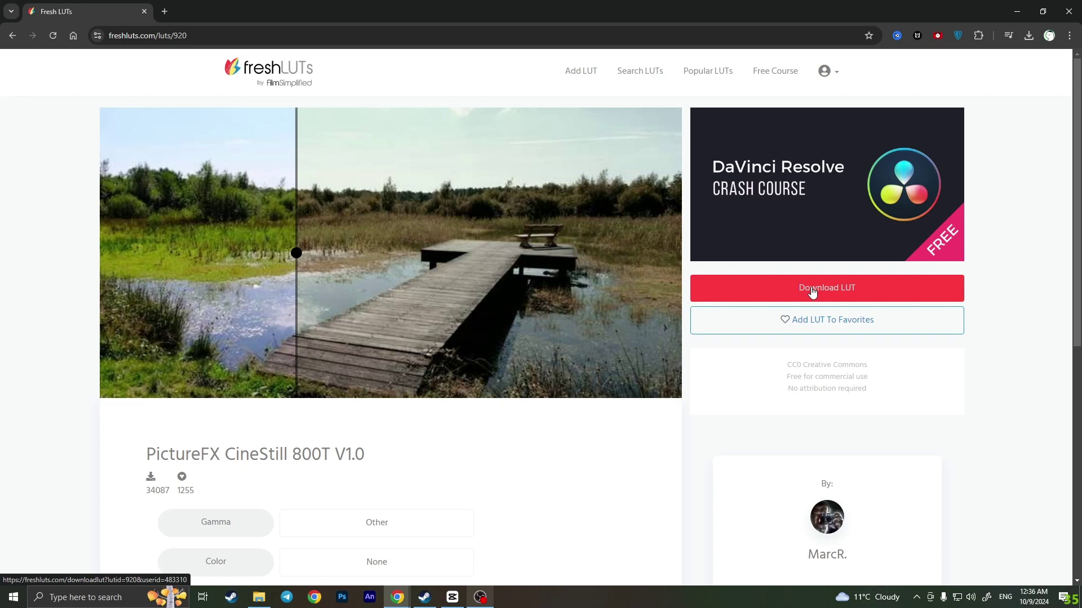
# Import the CineStill 800T .cube file from Downloads into CapCut's Adjustment LUT library
pyautogui.click(452, 597)
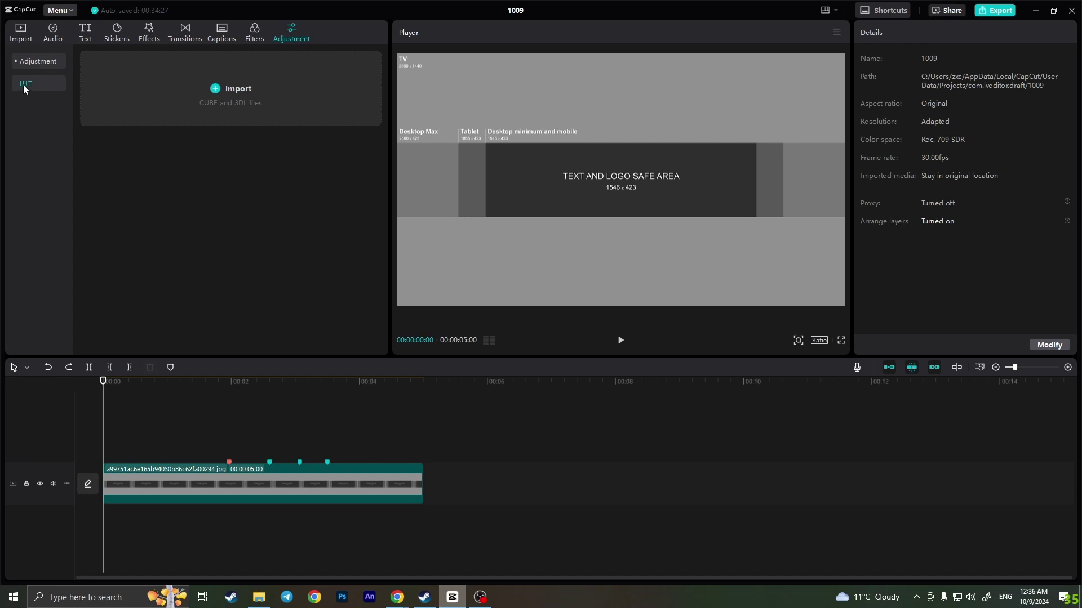
pyautogui.click(32, 66)
pyautogui.click(33, 127)
pyautogui.click(240, 89)
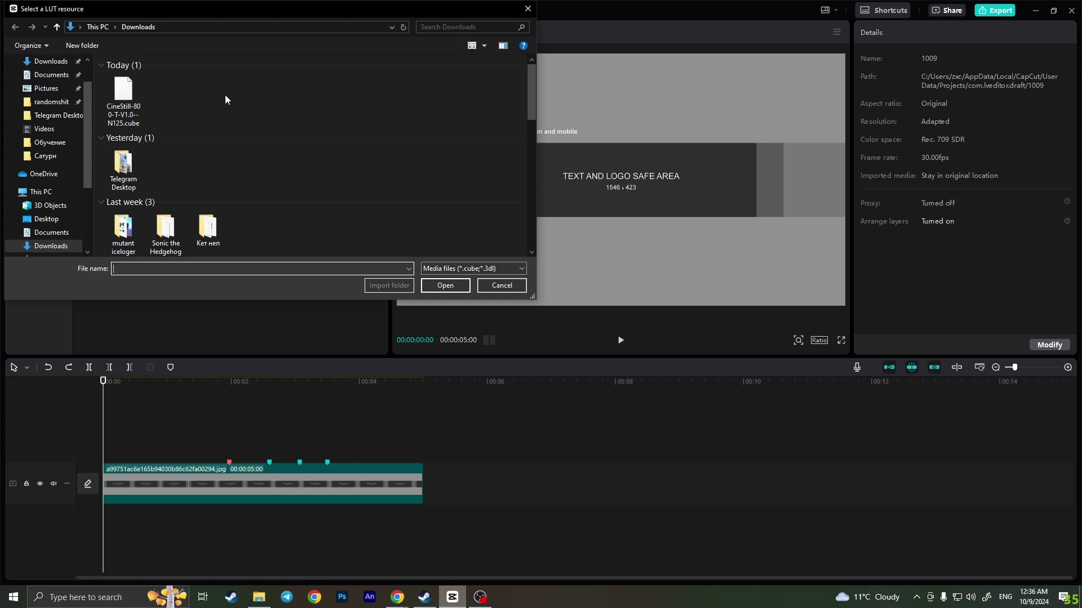
pyautogui.doubleClick(131, 95)
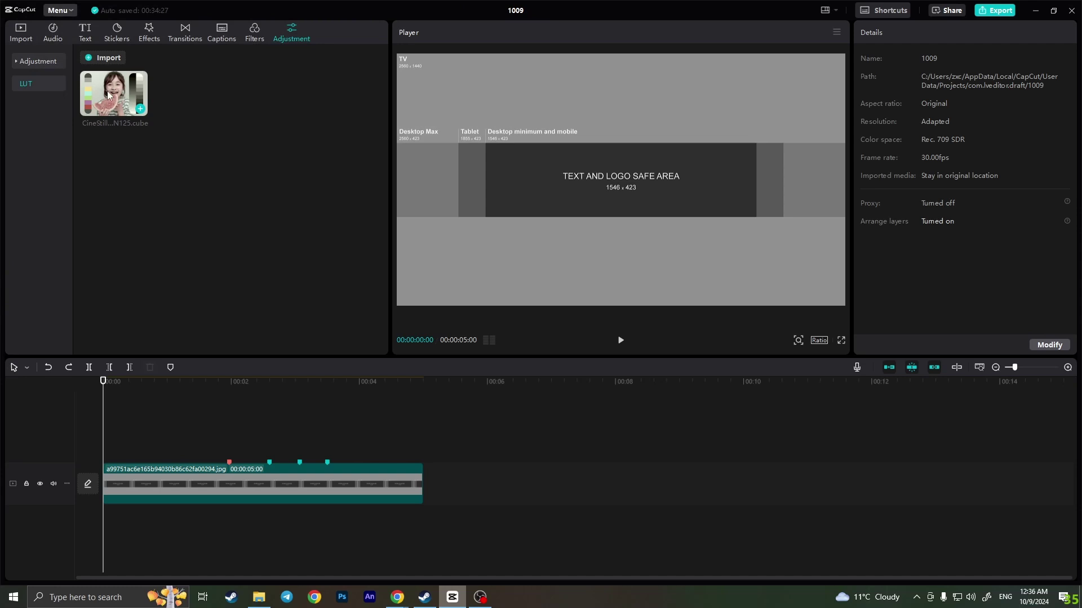
# Place the CineStill 800T LUT on the timeline above the photo clip as an adjustment layer
pyautogui.moveTo(115, 89)
pyautogui.mouseDown()
pyautogui.moveTo(161, 437)
pyautogui.moveTo(150, 413)
pyautogui.mouseUp()
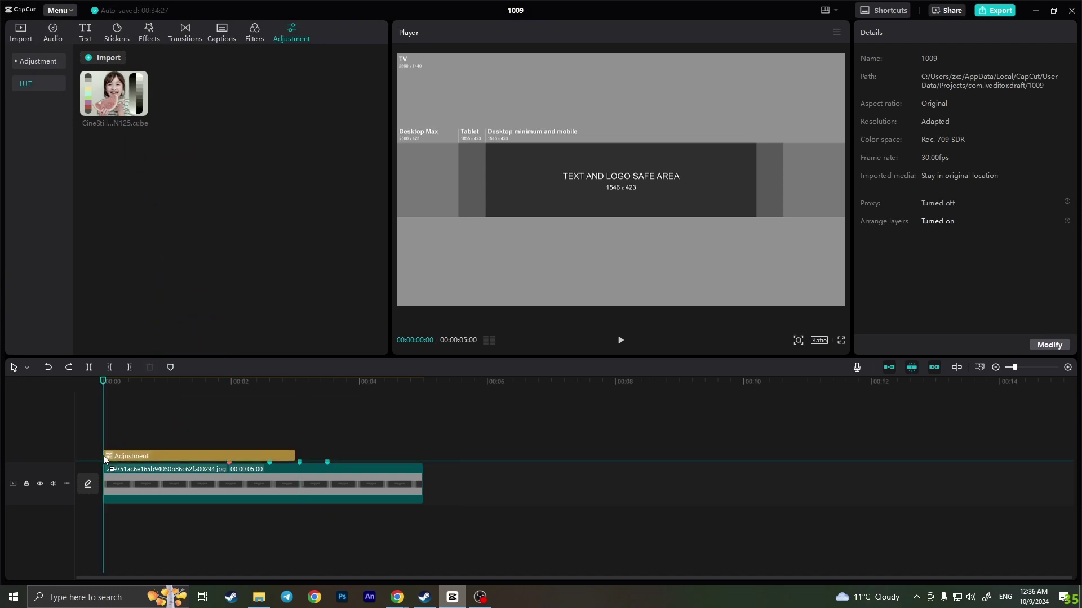